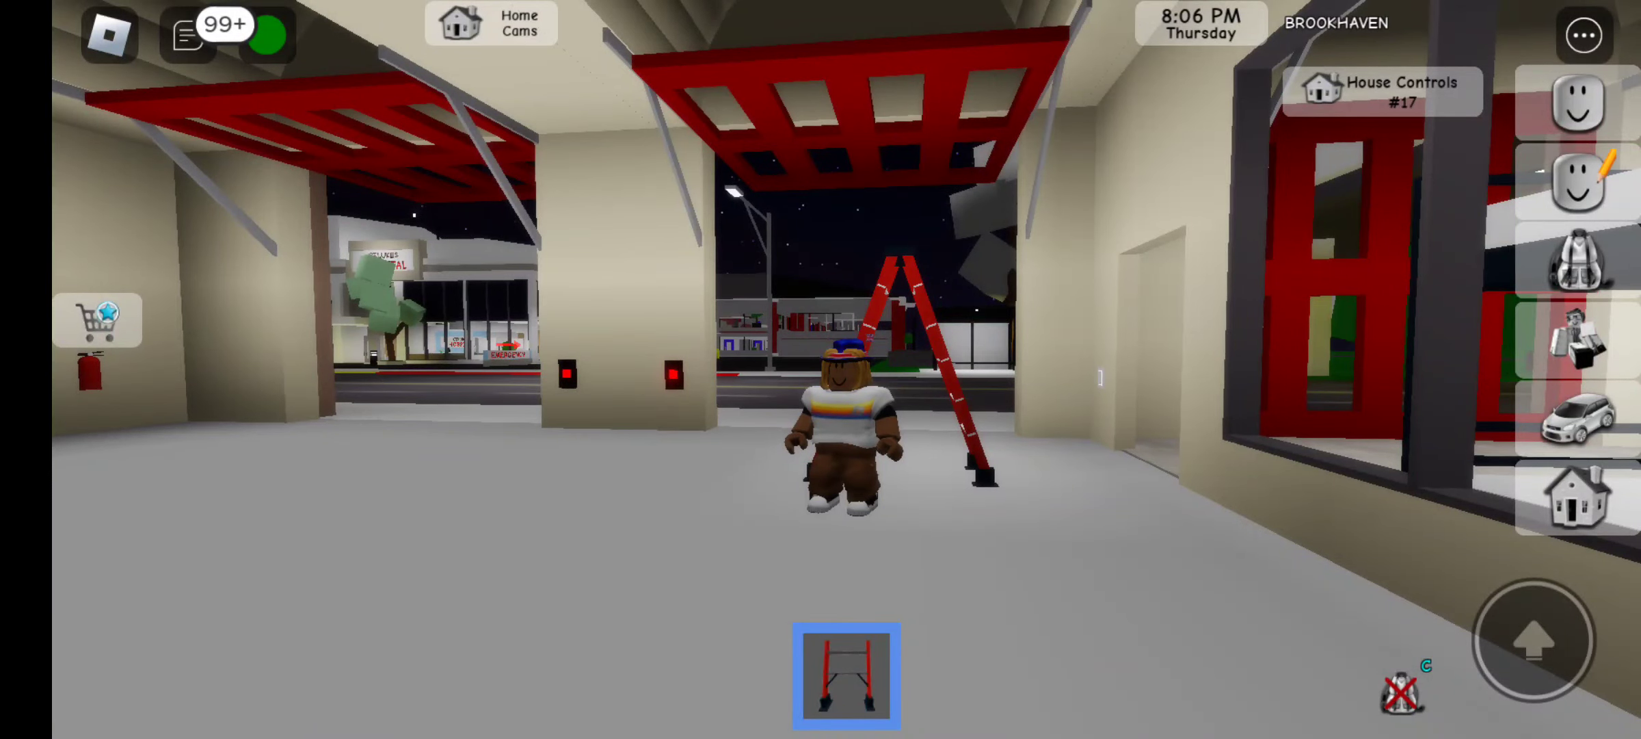
Open the emote list and walk the avatar toward the bunk room window
click(1579, 102)
scroll(1276, 385, down, 3)
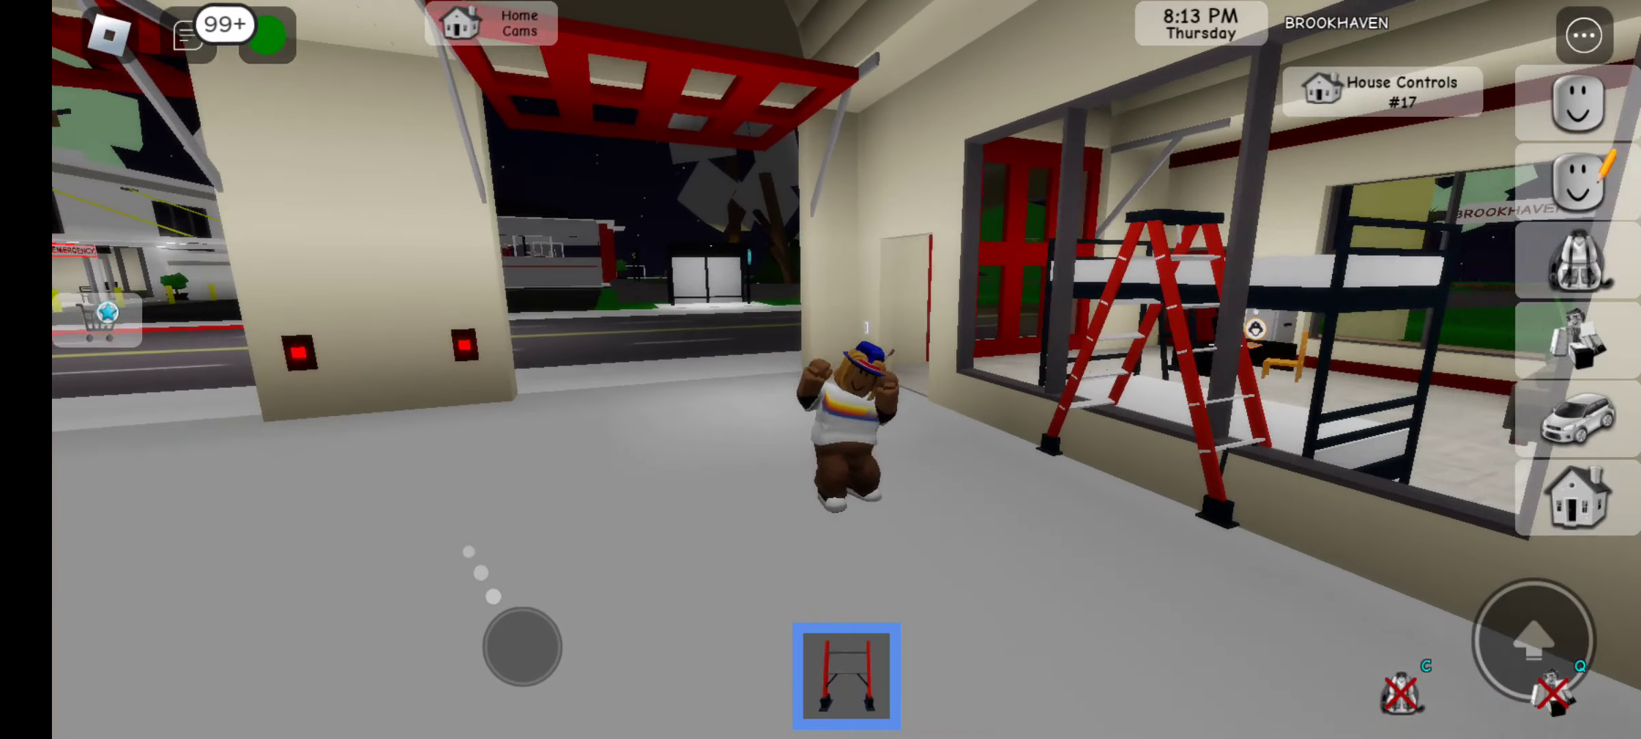
drag(524, 646, 569, 543)
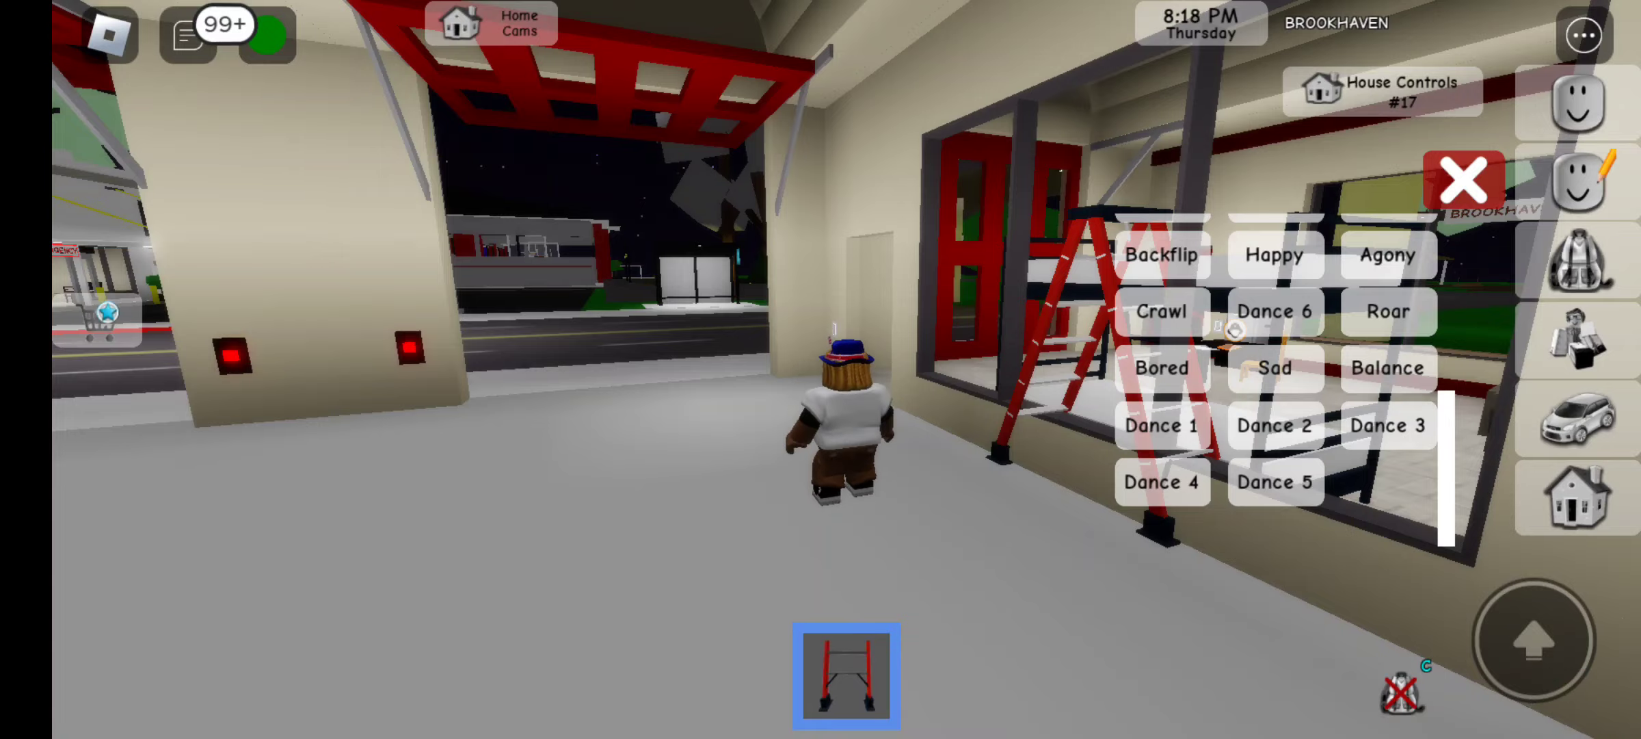
Close the emote list and walk across the station bay floor to the red ladder
click(1463, 181)
drag(367, 432, 337, 285)
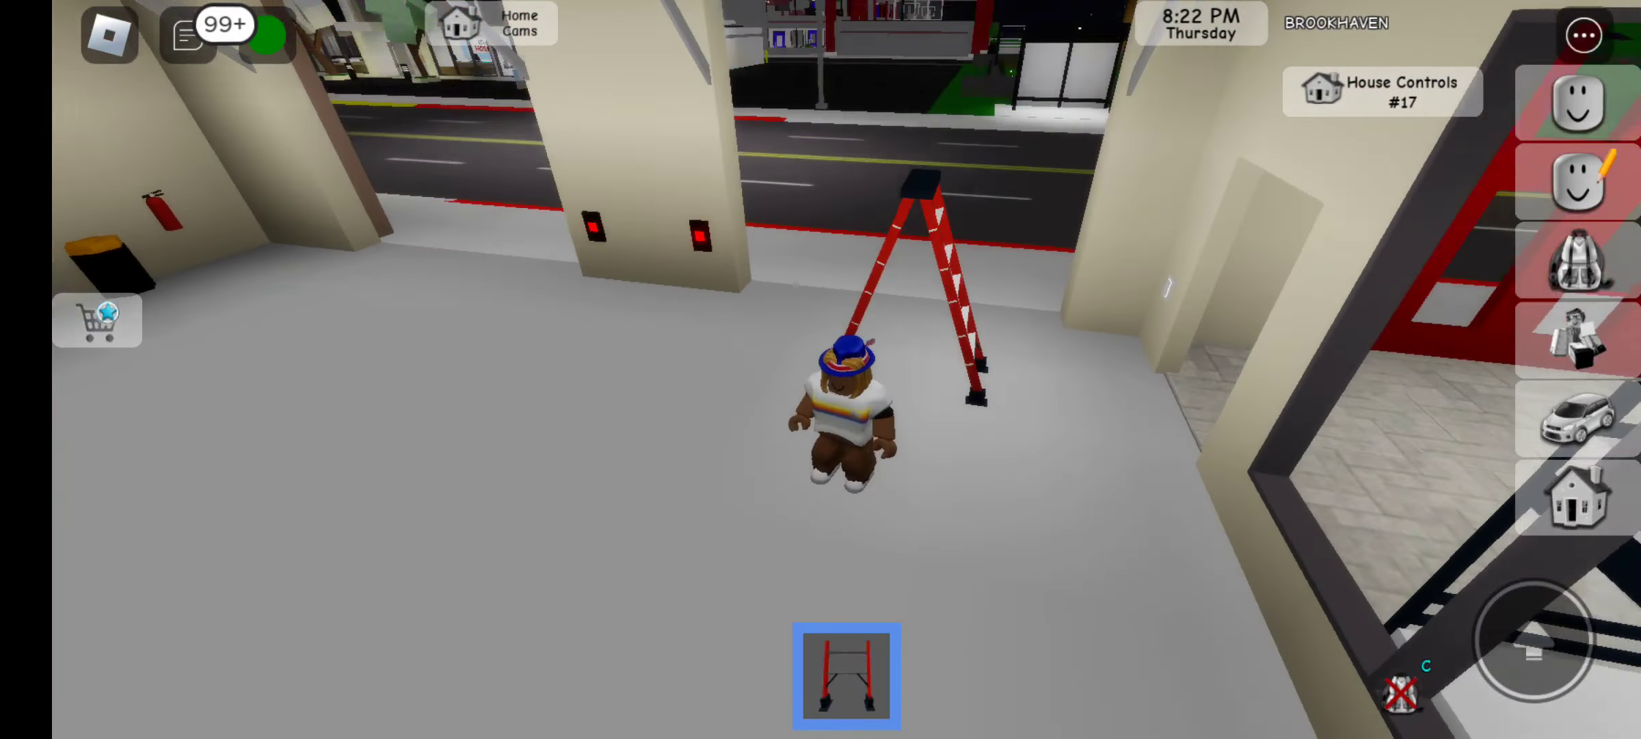
mouse_move(451, 466)
mouse_down()
mouse_move(498, 512)
mouse_move(423, 366)
mouse_up()
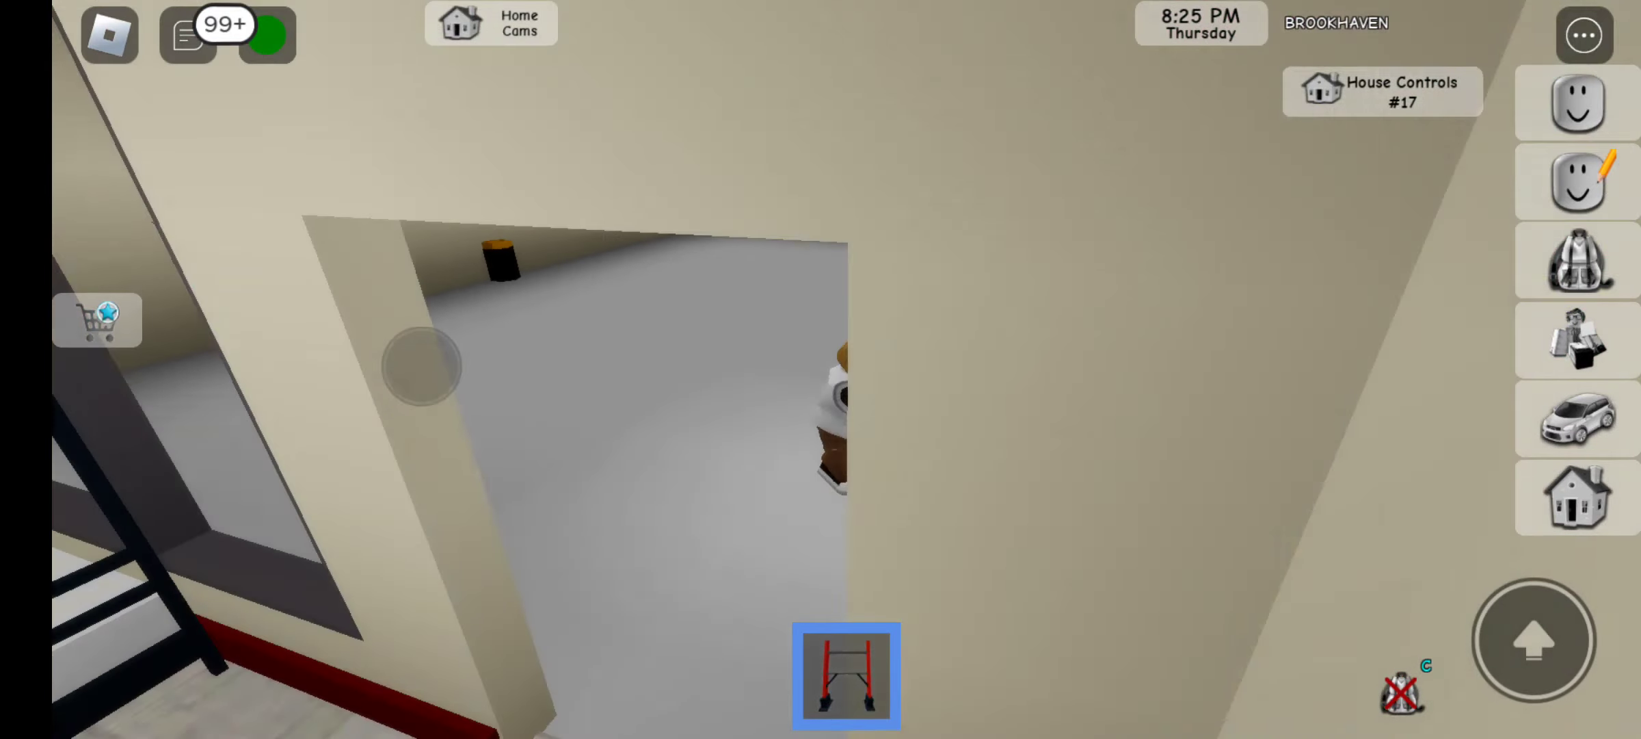
drag(385, 538, 345, 430)
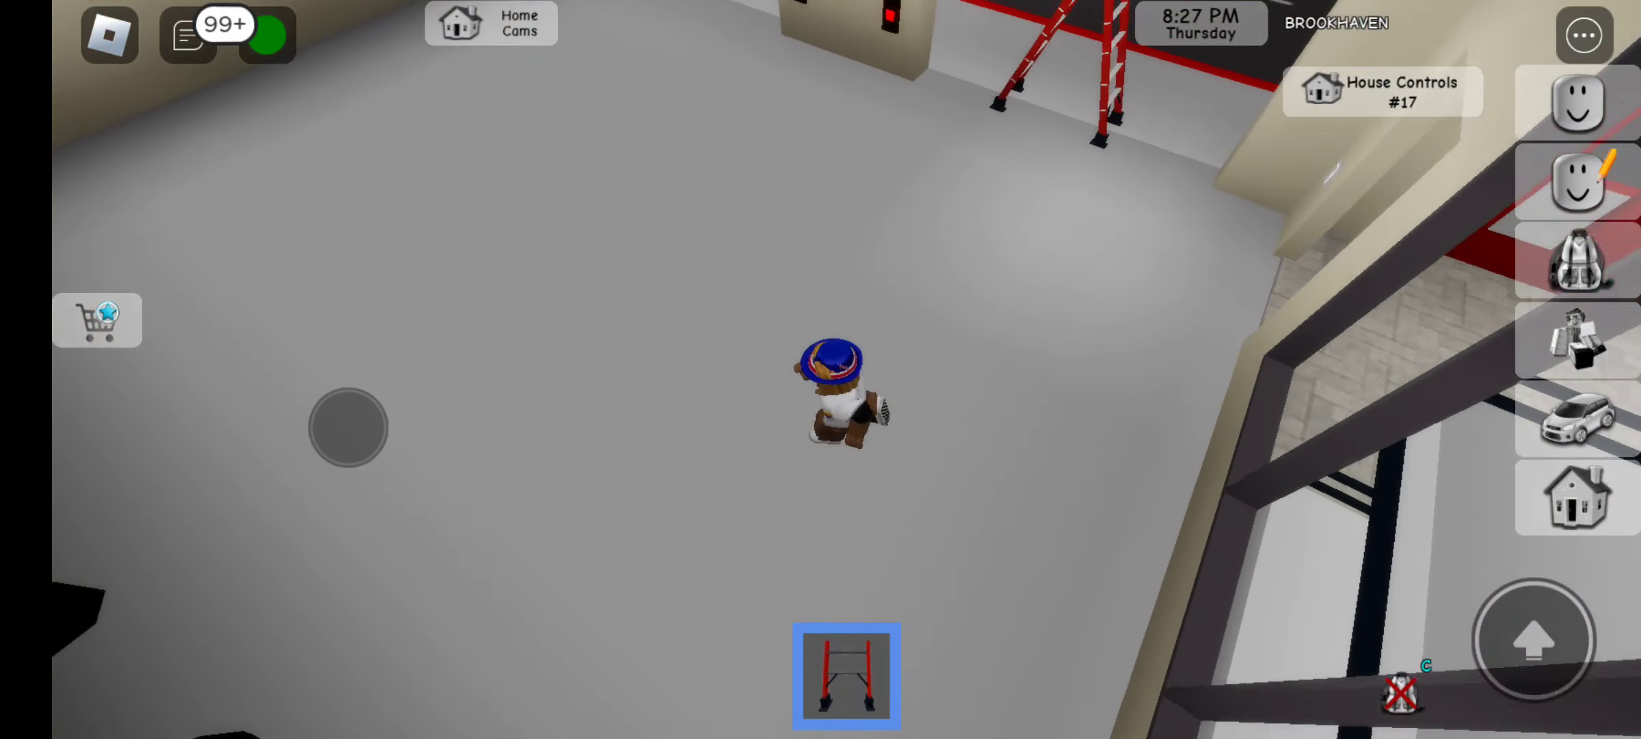
drag(1026, 321, 975, 513)
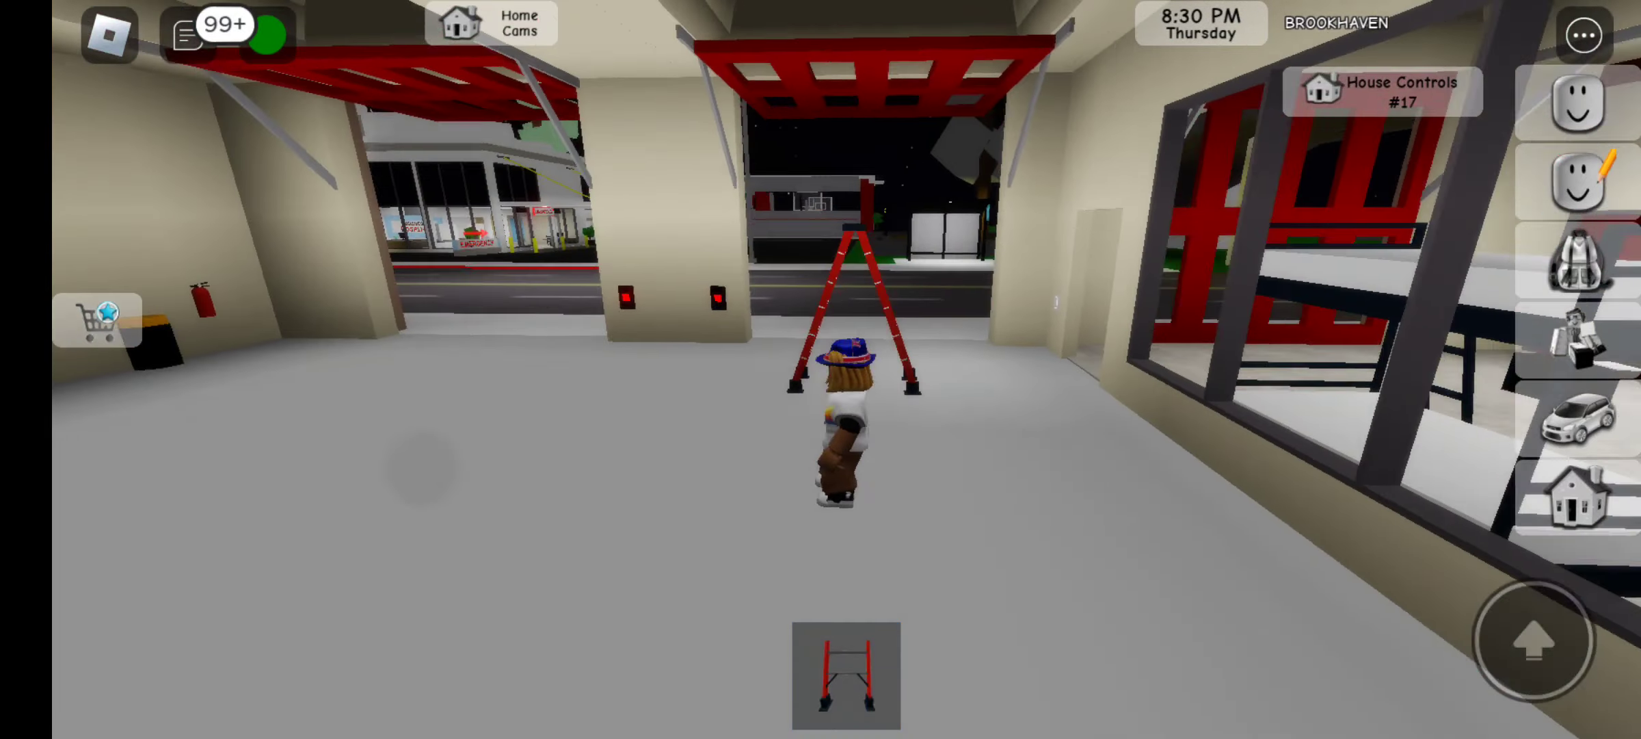
drag(422, 470, 441, 367)
drag(392, 496, 331, 586)
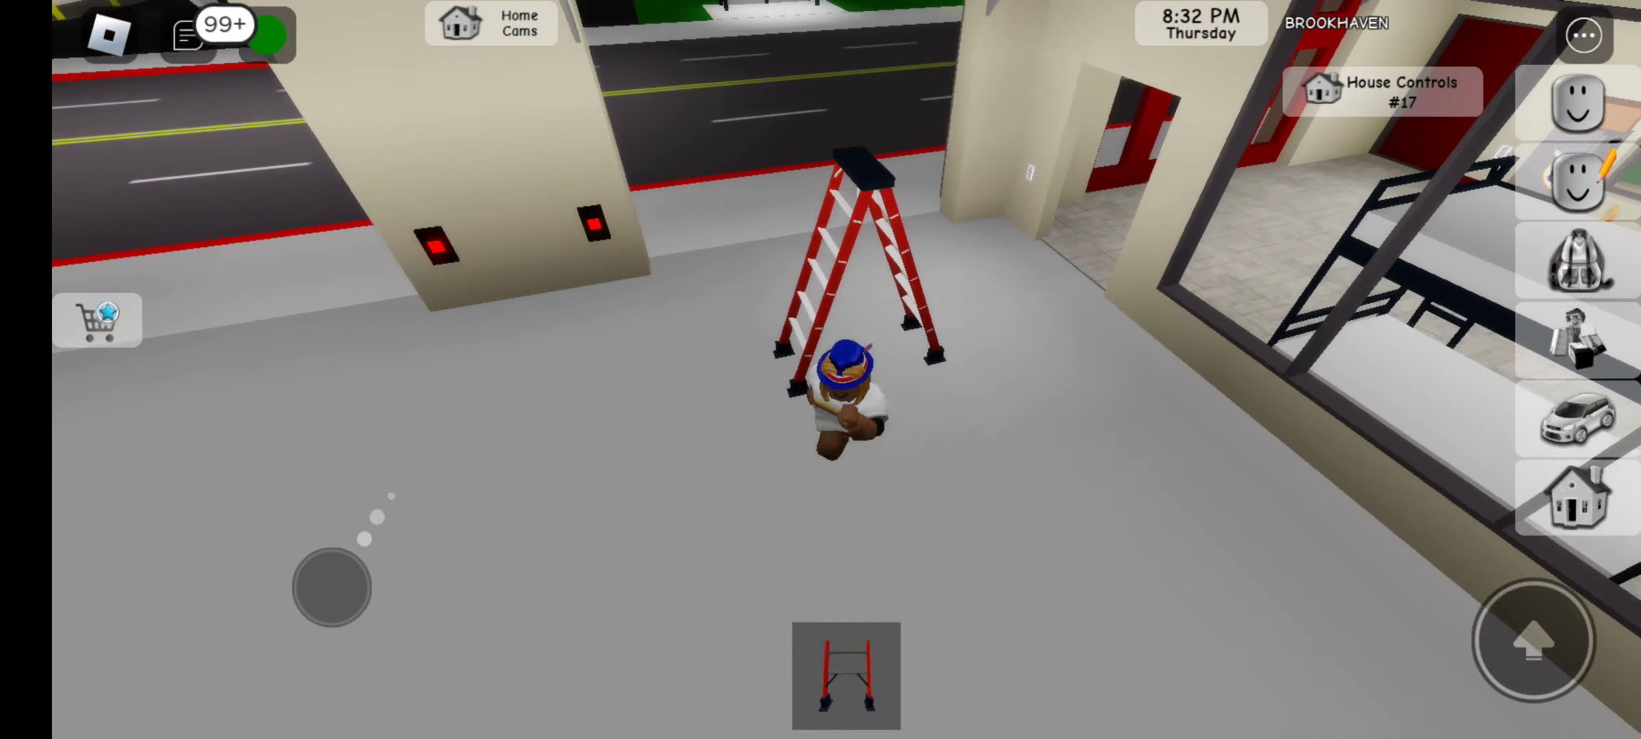
Mount the red ladder, step off and walk away, then return and look down on it
mouse_move(359, 304)
mouse_down()
mouse_move(385, 423)
mouse_move(424, 334)
mouse_move(321, 230)
mouse_up()
mouse_move(385, 403)
mouse_down()
mouse_move(436, 550)
mouse_move(301, 589)
mouse_up()
mouse_move(440, 513)
mouse_down()
mouse_move(392, 355)
mouse_move(496, 422)
mouse_move(172, 210)
mouse_move(413, 431)
mouse_move(140, 278)
mouse_move(439, 455)
mouse_up()
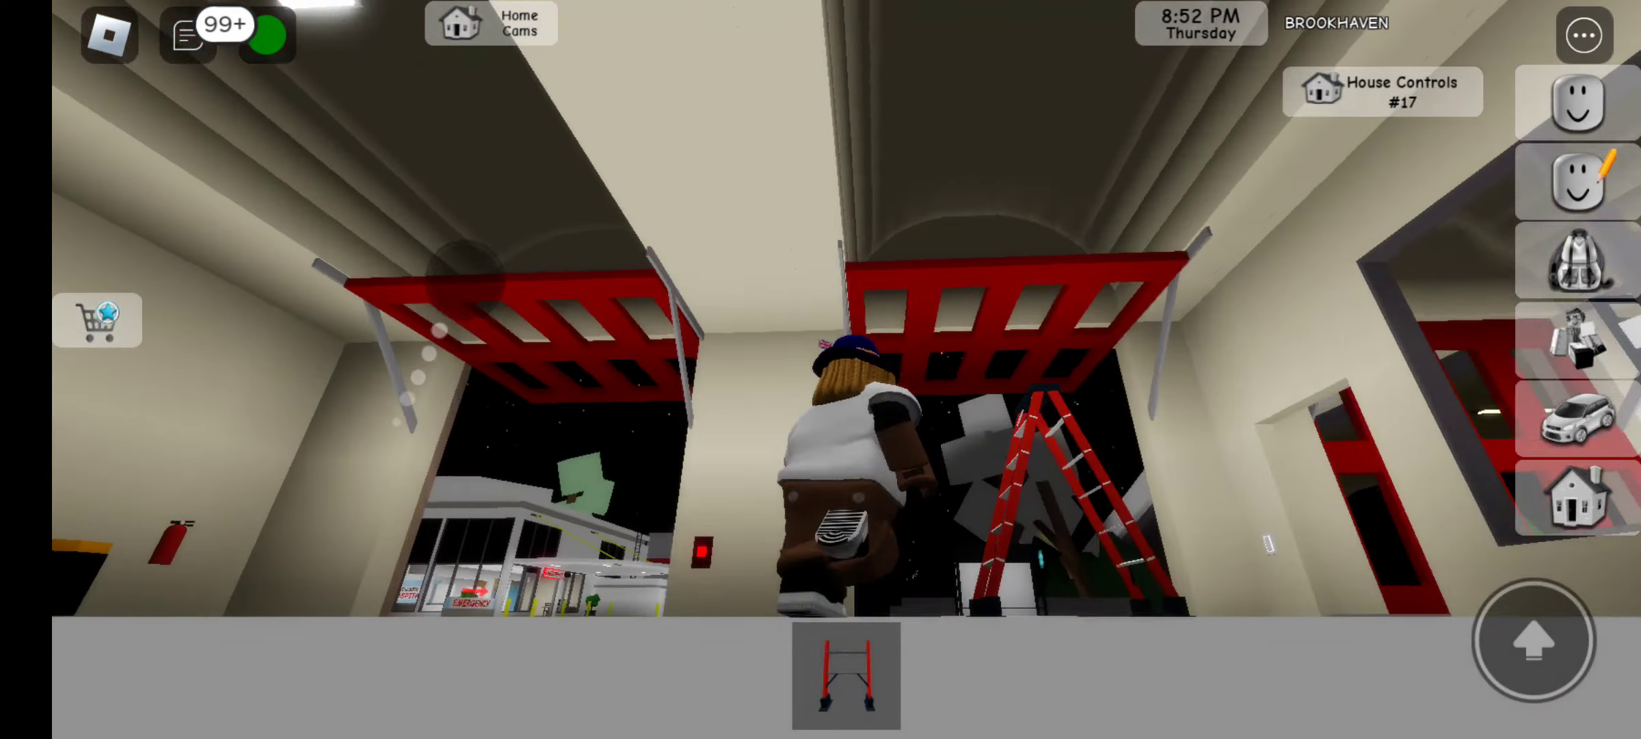
drag(440, 455, 424, 423)
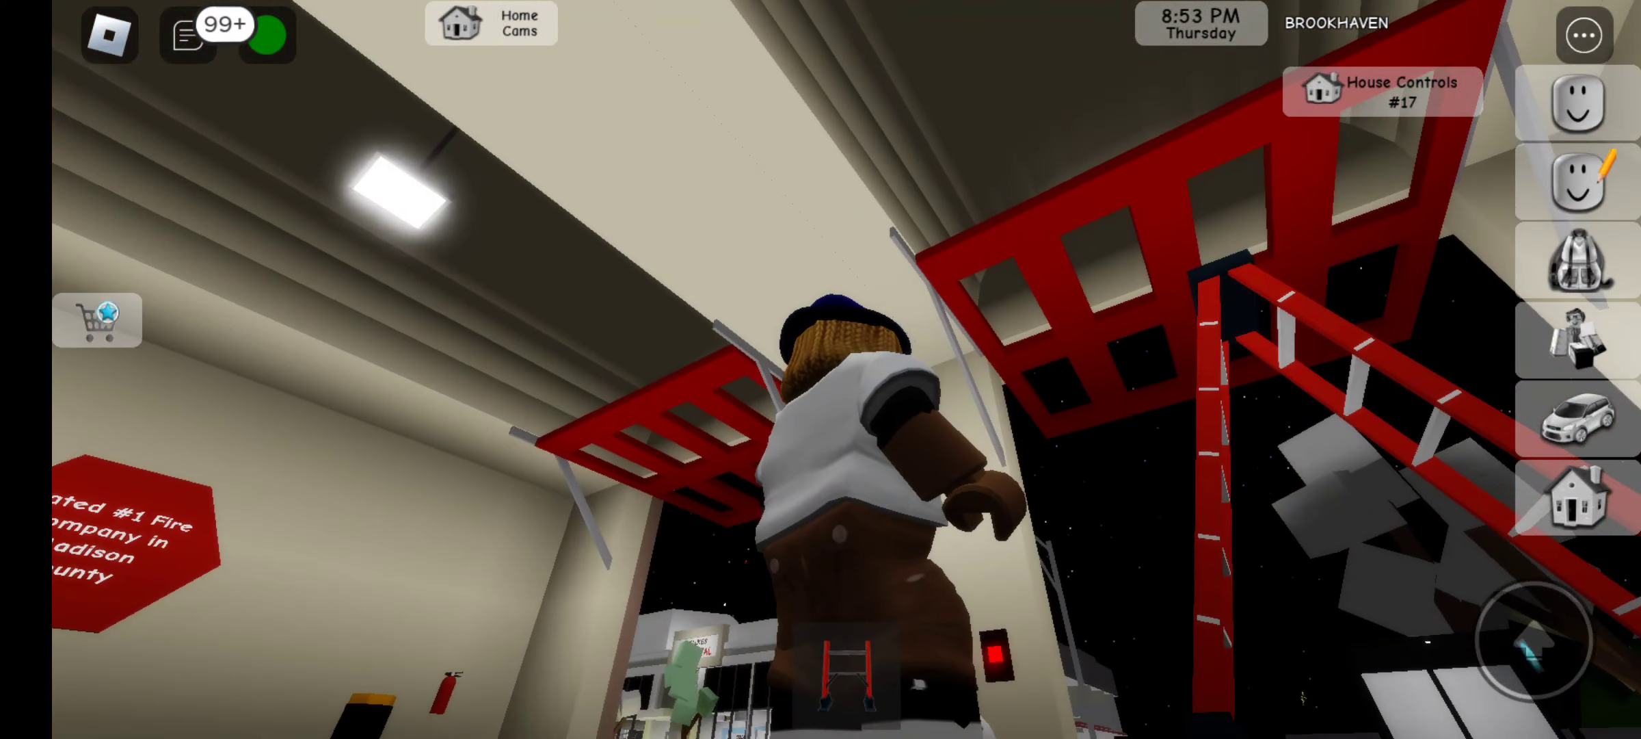
drag(418, 491, 394, 336)
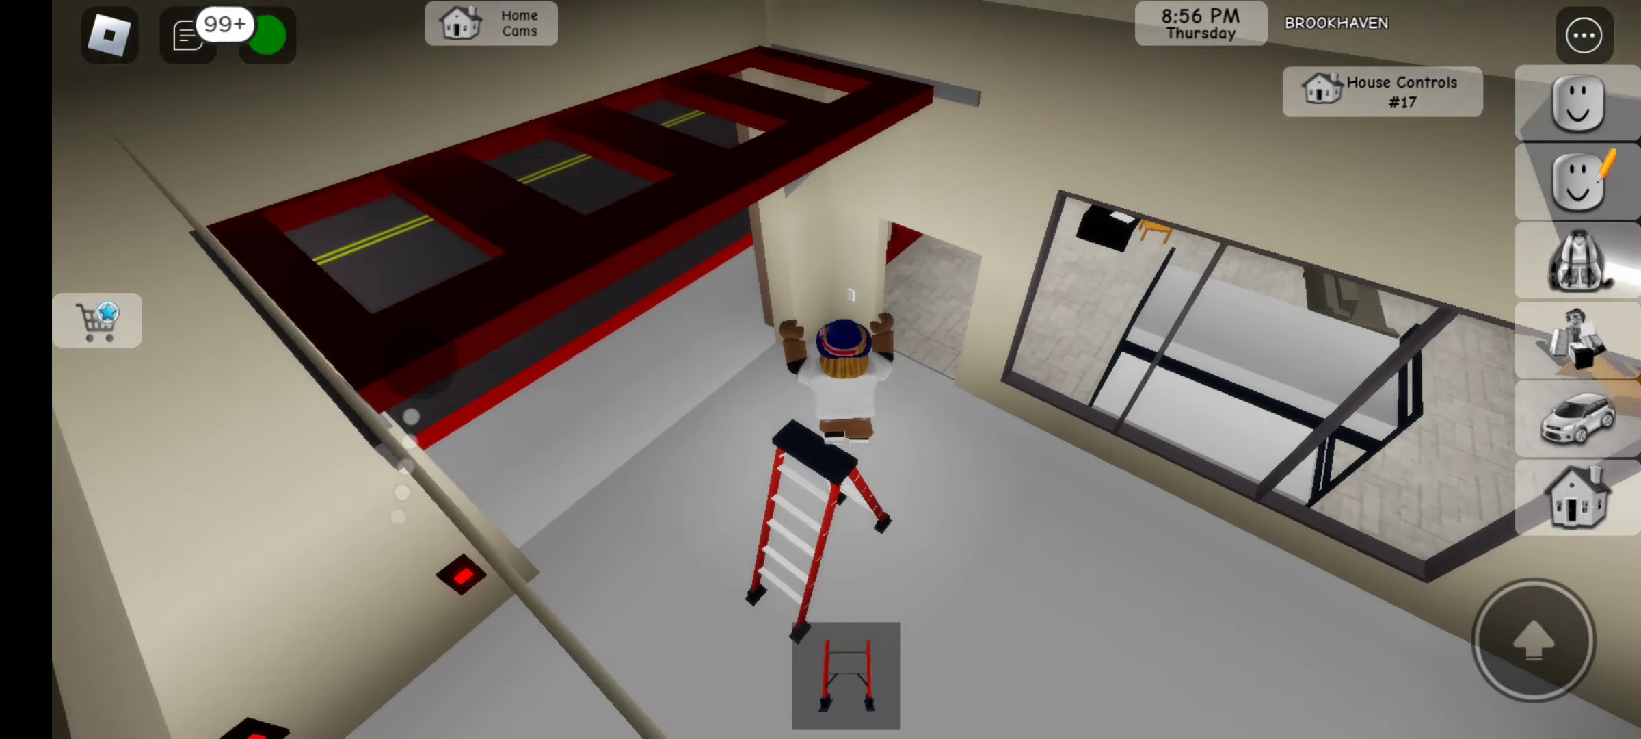
Climb onto the ladder top, step off, and walk around the ladder
drag(366, 513, 384, 462)
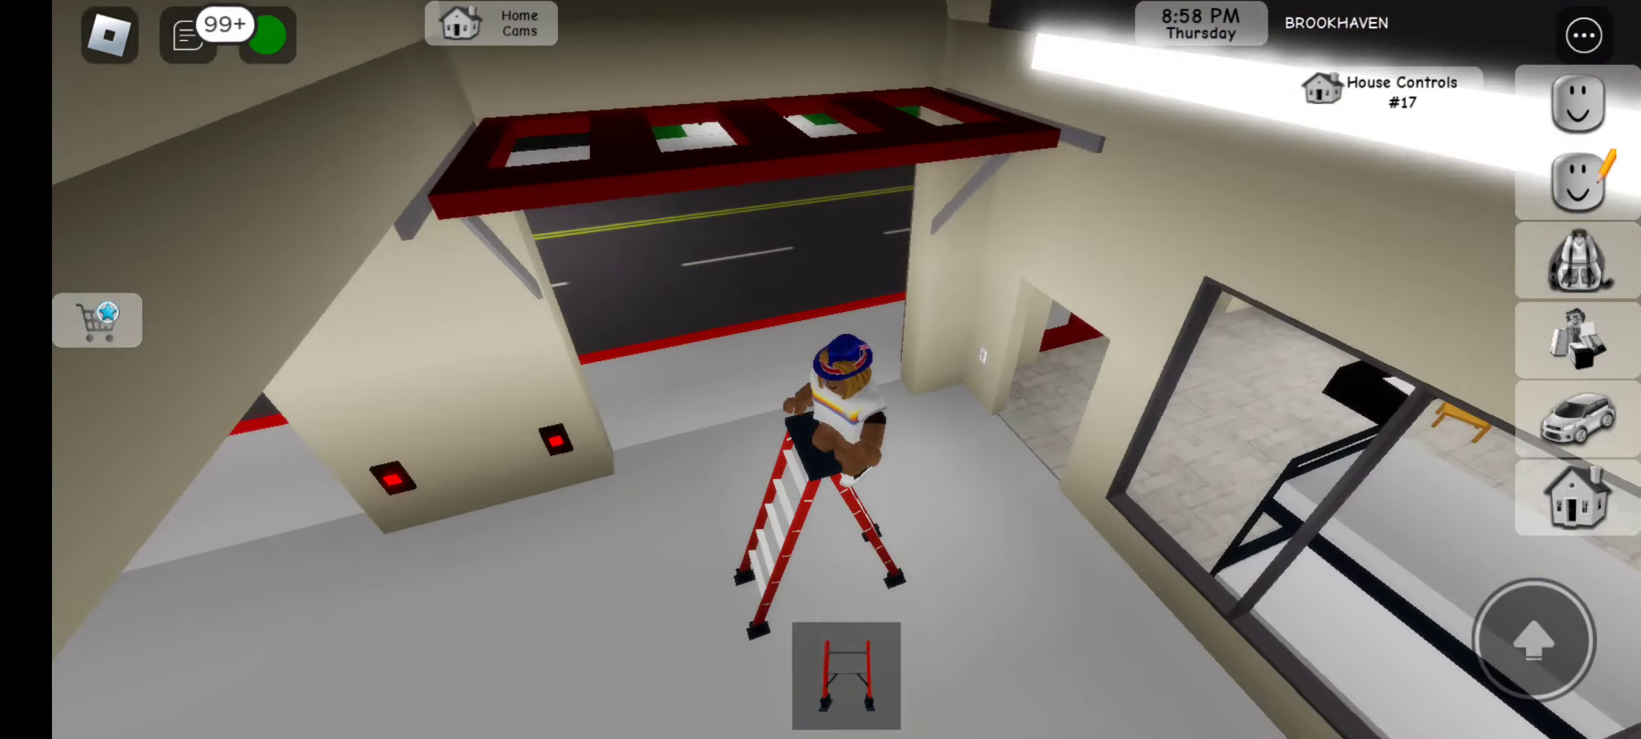
drag(311, 322, 342, 451)
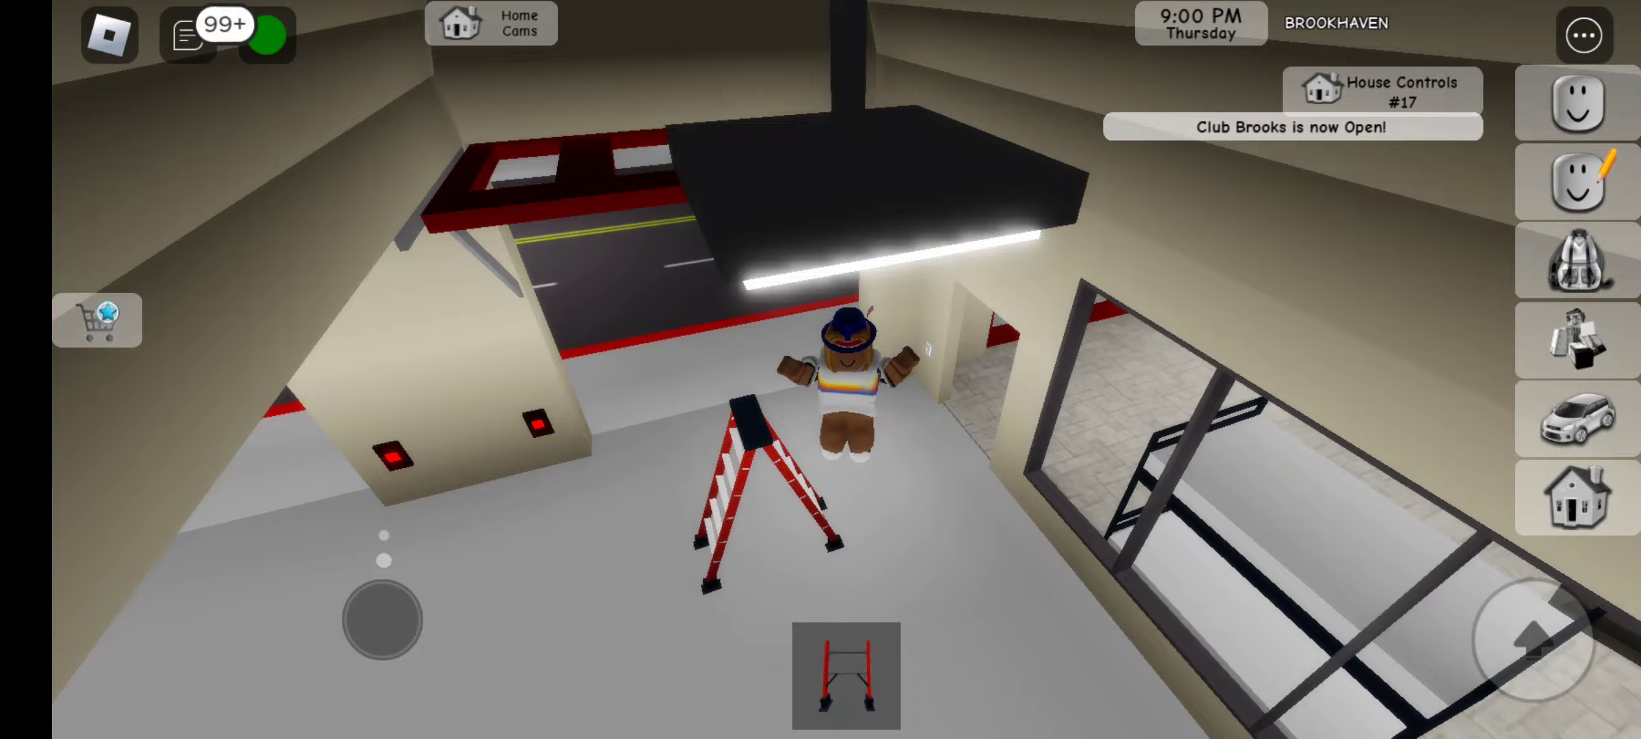
drag(335, 343, 398, 436)
drag(336, 343, 454, 431)
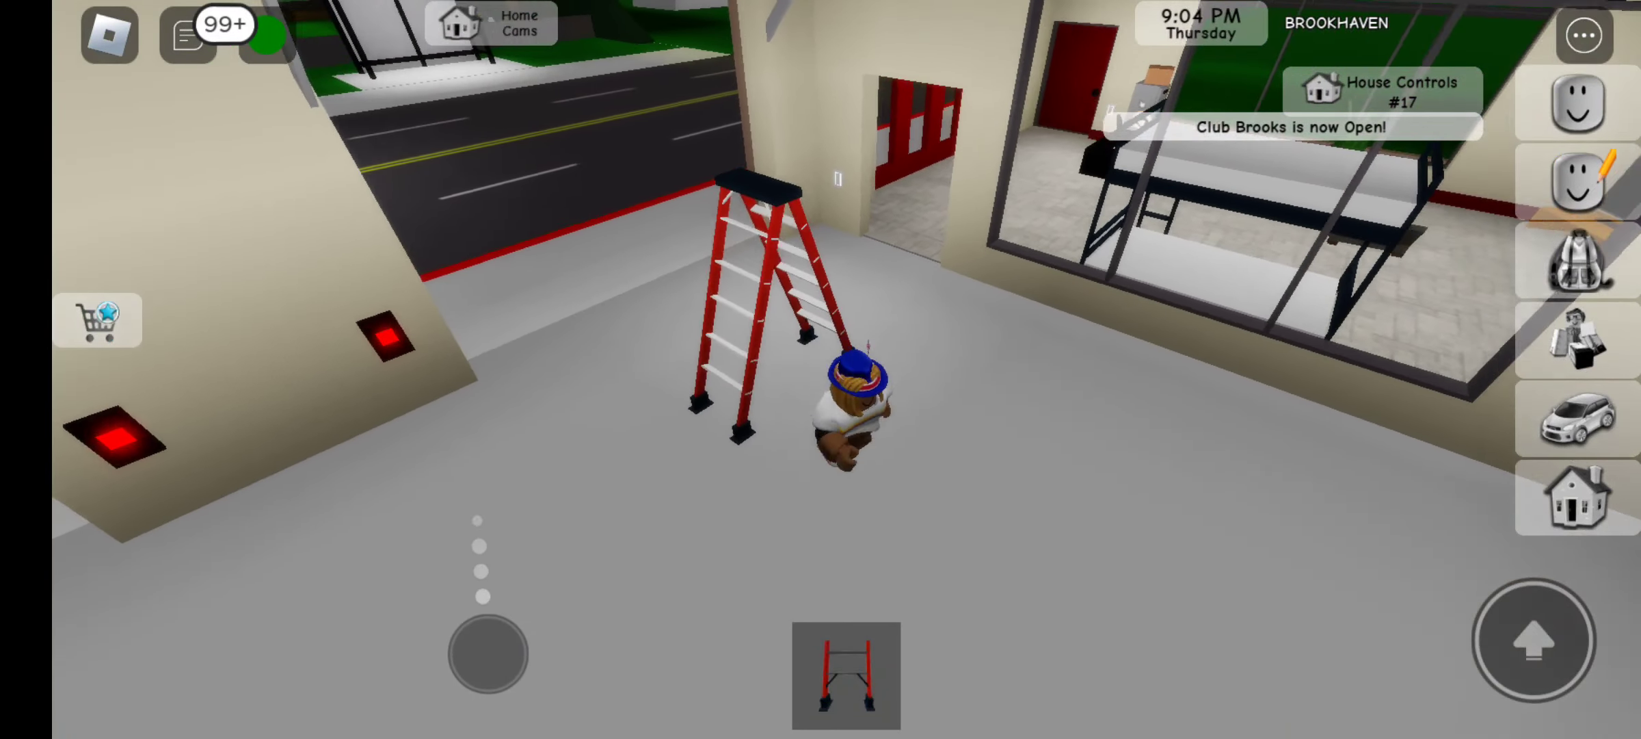
Climb back onto the red ladder, then walk off to stand beside it
drag(375, 366, 439, 457)
drag(623, 469, 539, 476)
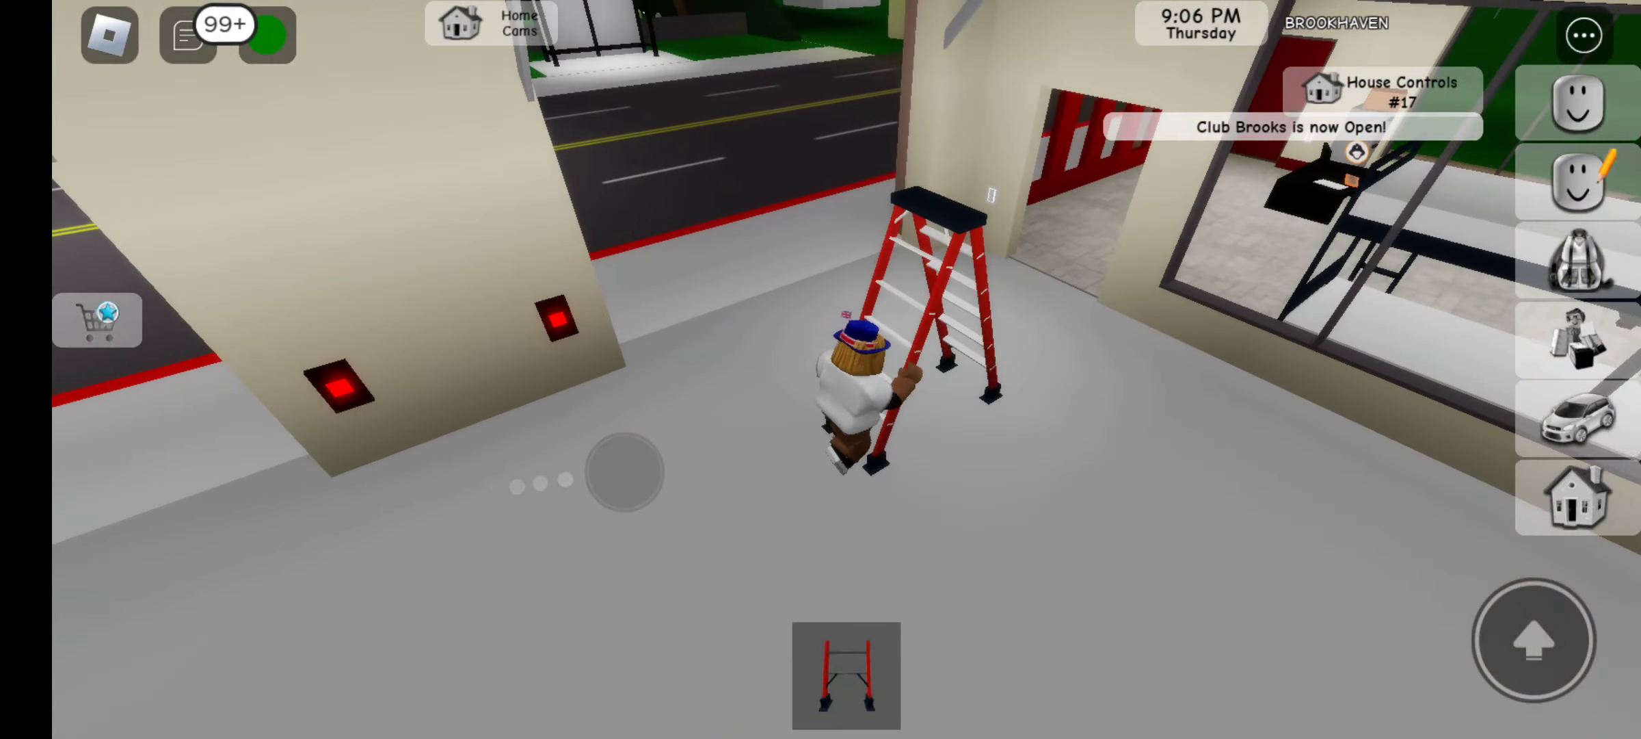
mouse_move(451, 437)
mouse_down()
mouse_move(429, 469)
mouse_move(475, 653)
mouse_up()
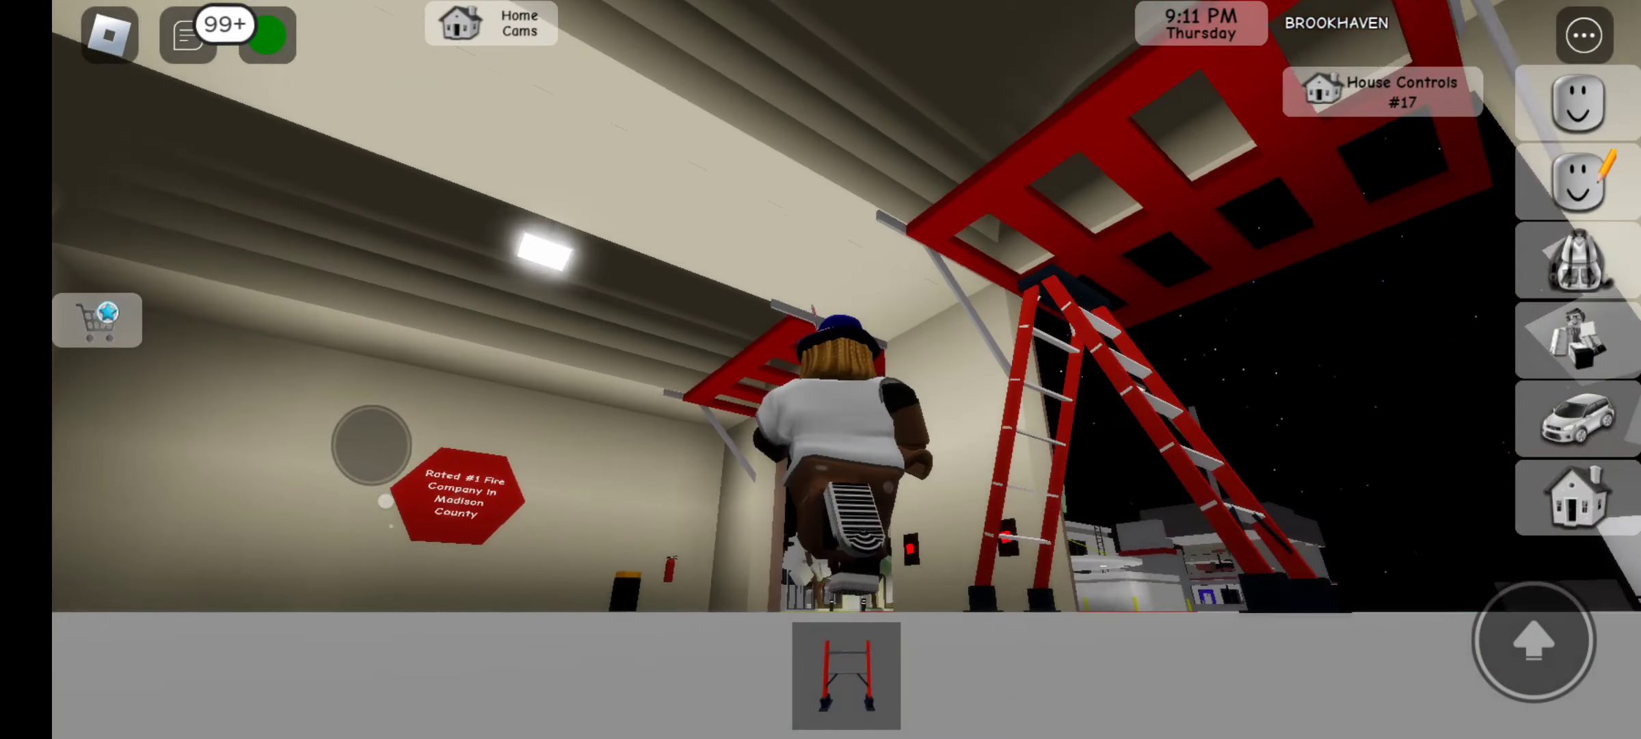
drag(367, 438, 479, 583)
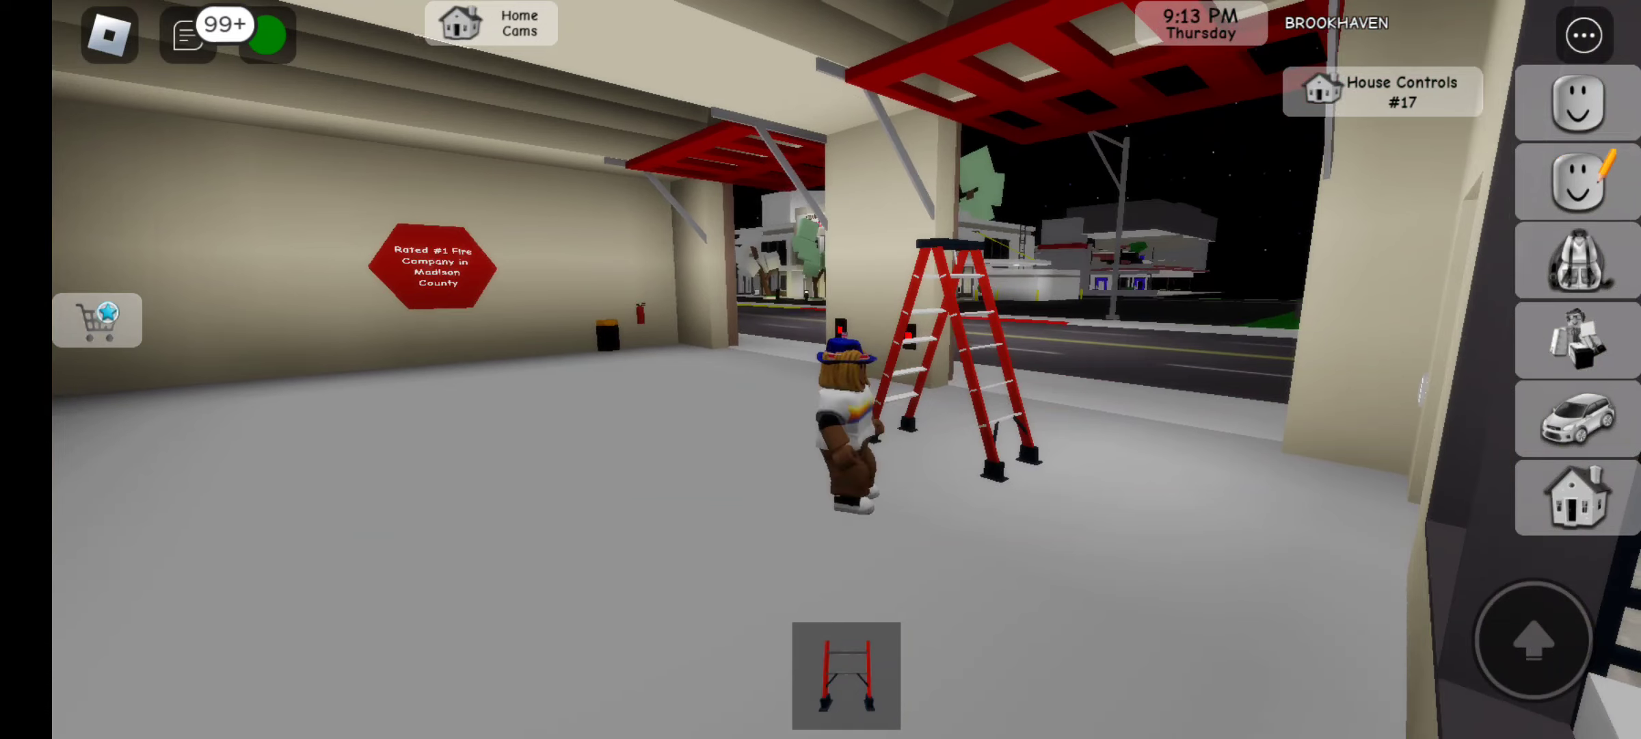